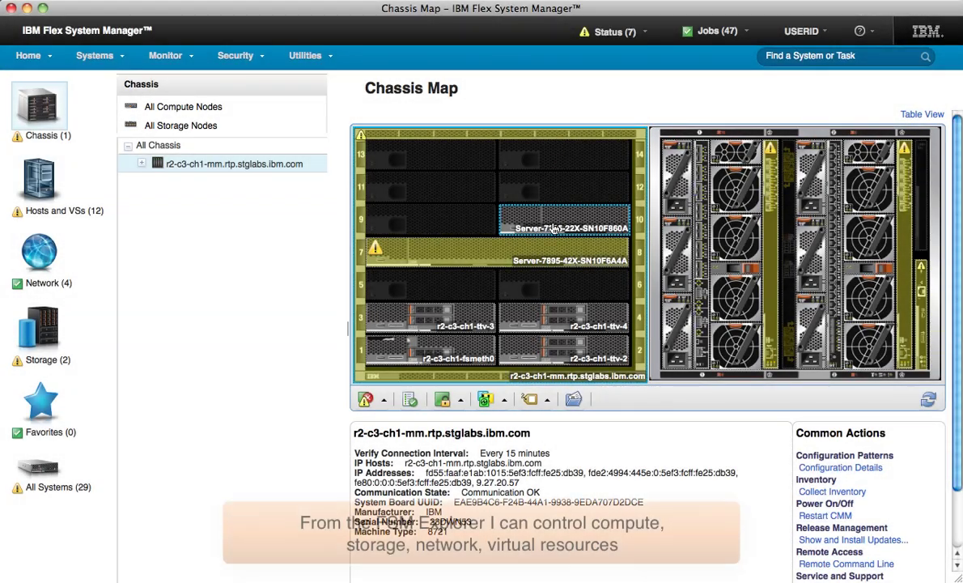
Inspect components on the chassis map and review the alert details of the listed problem systems.
mouse_move(553, 229)
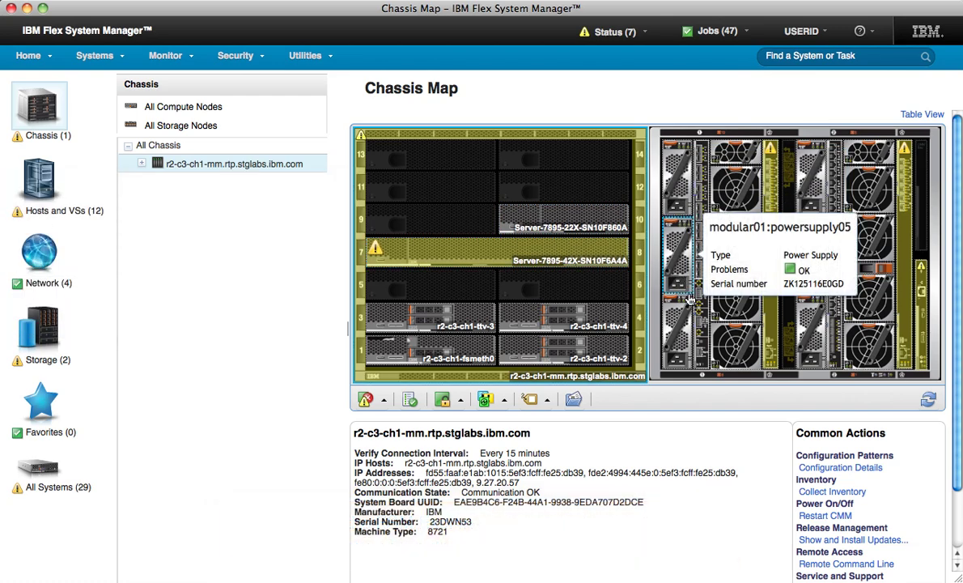
mouse_move(705, 332)
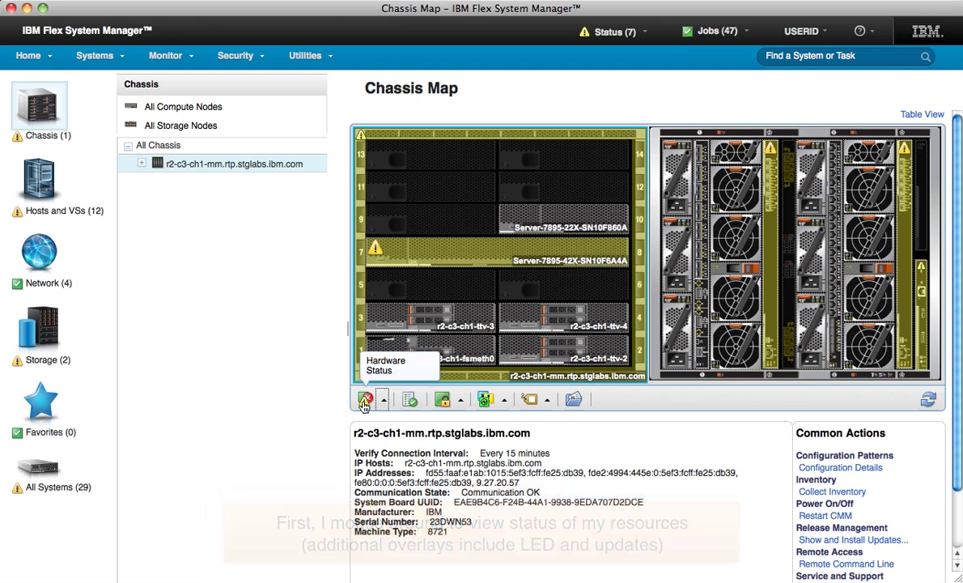
click(611, 30)
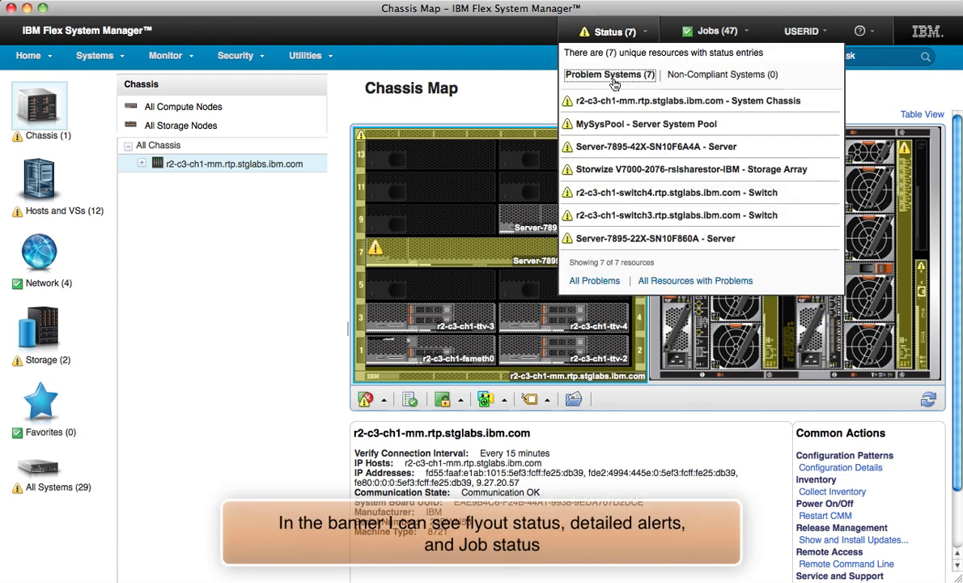
mouse_move(620, 132)
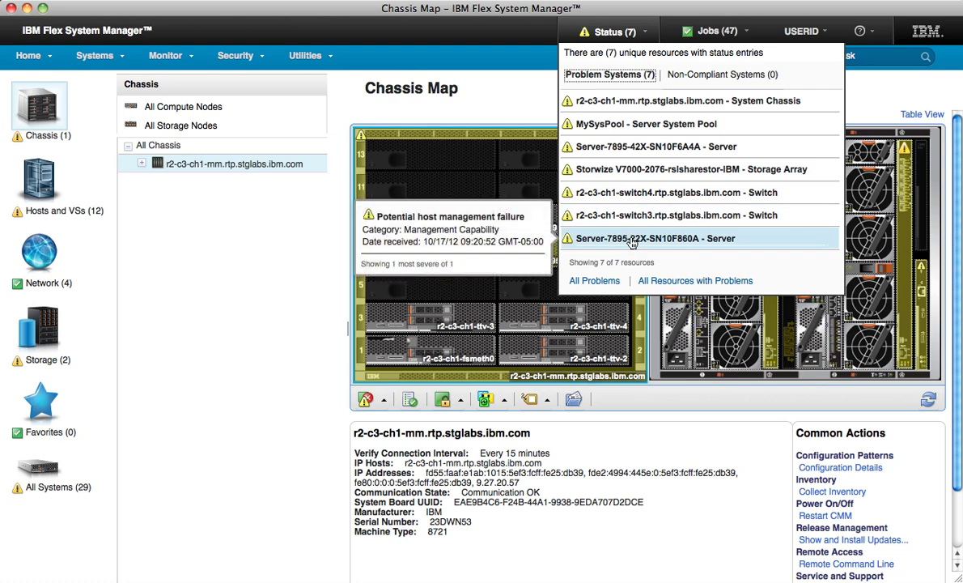
Review the job status summary, checking the completed jobs' details and the active jobs.
click(705, 32)
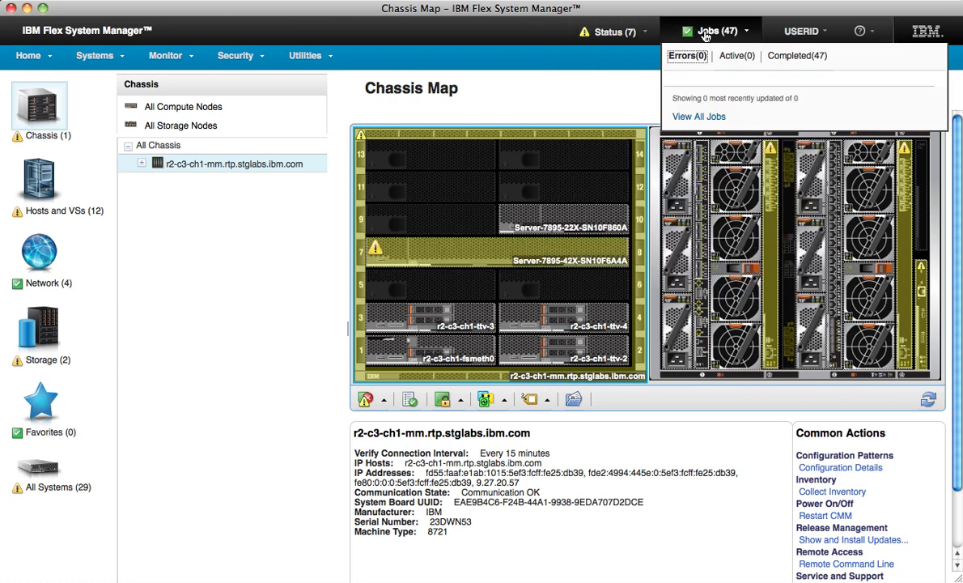
click(797, 57)
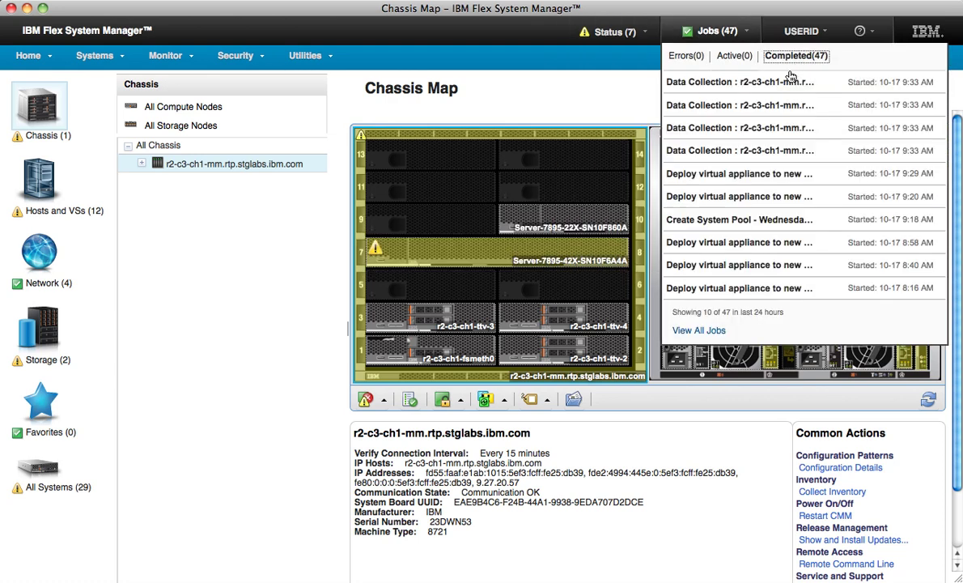
mouse_move(785, 83)
mouse_move(777, 108)
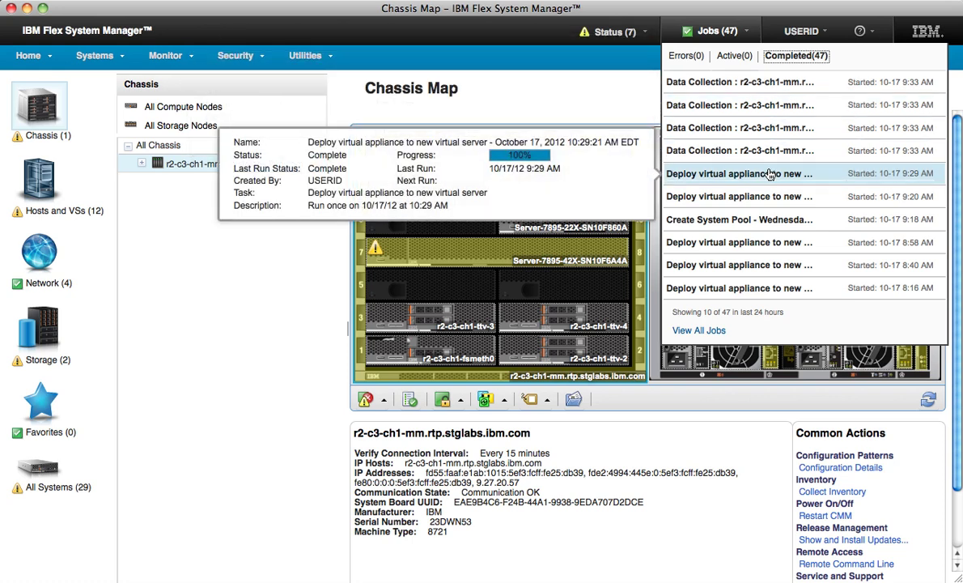
click(733, 56)
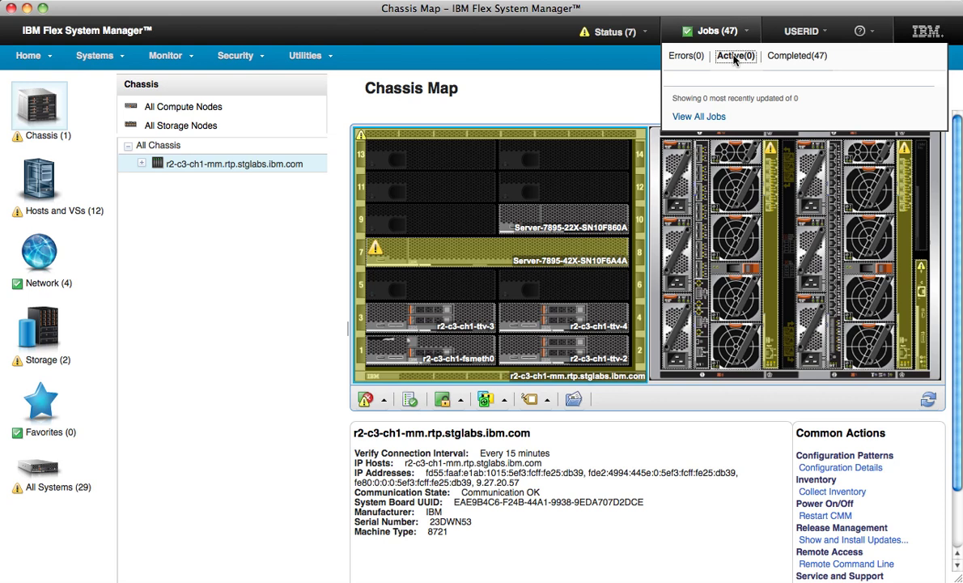
click(587, 86)
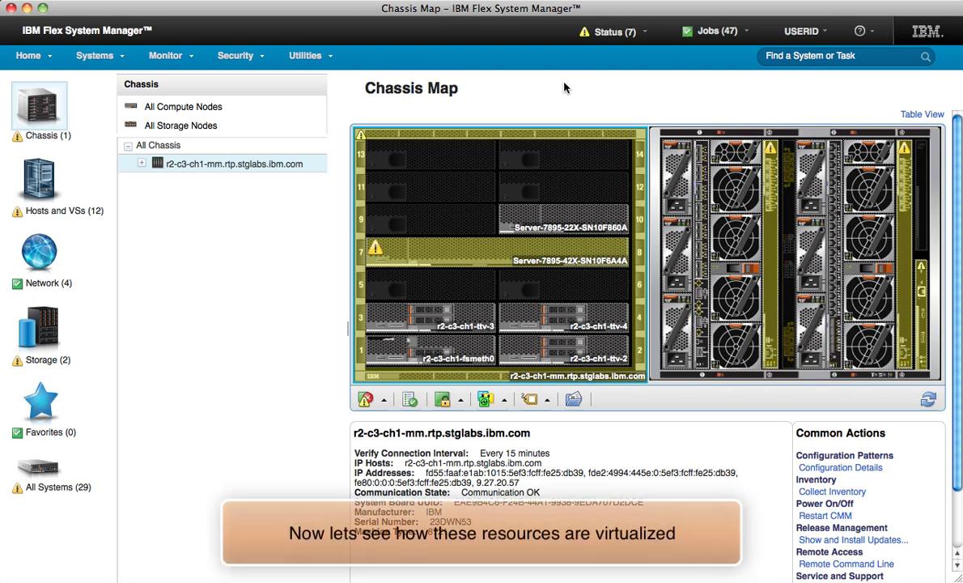
Show all virtual servers across the hosts and sort the list by name.
click(54, 191)
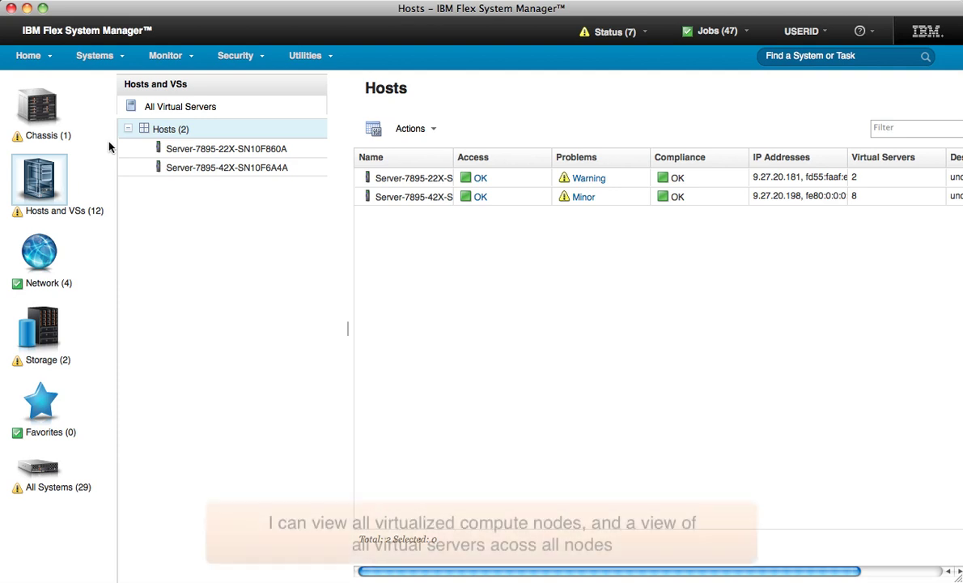
click(131, 110)
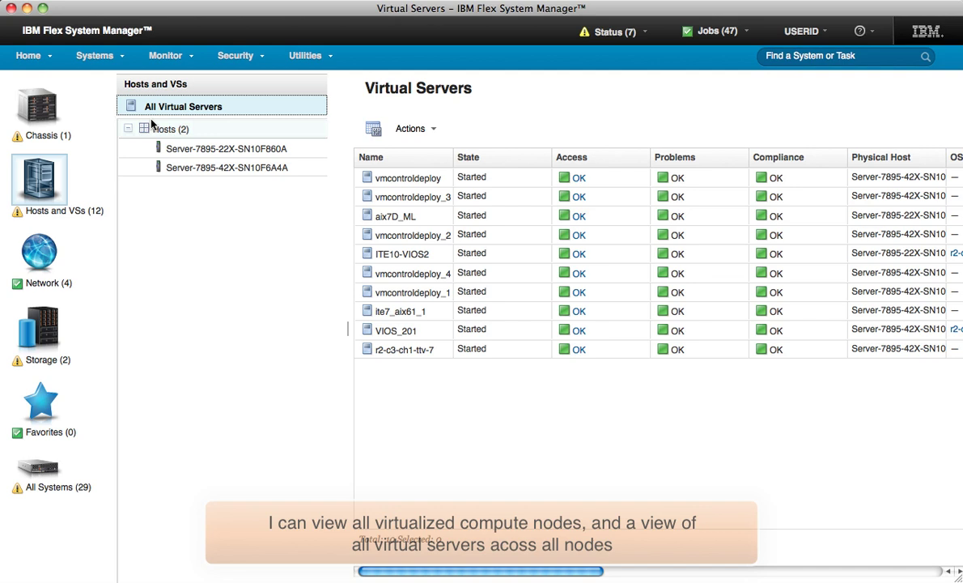
click(404, 159)
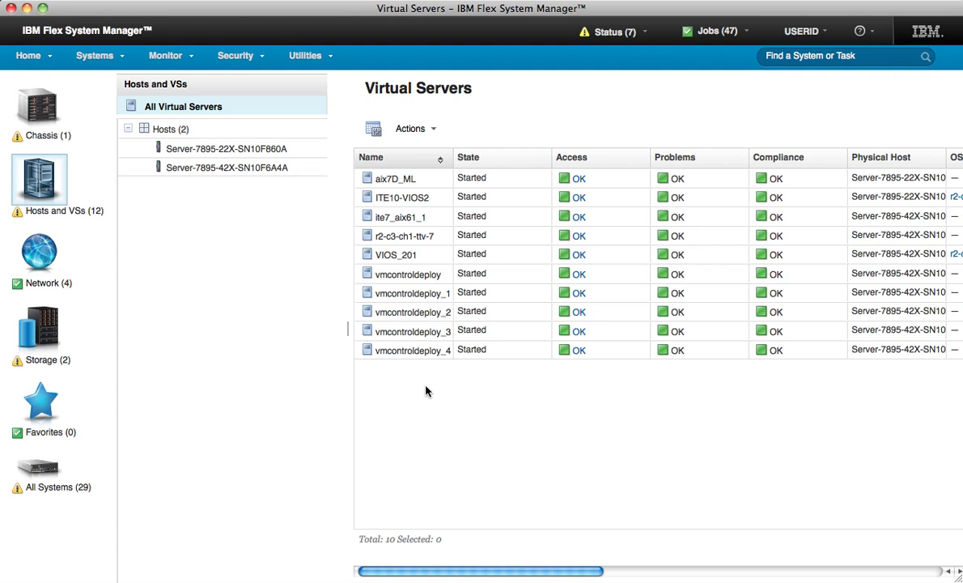
Start the Deploy Virtual Appliance wizard and choose ite7_aix61_cap as the appliance to deploy.
click(99, 58)
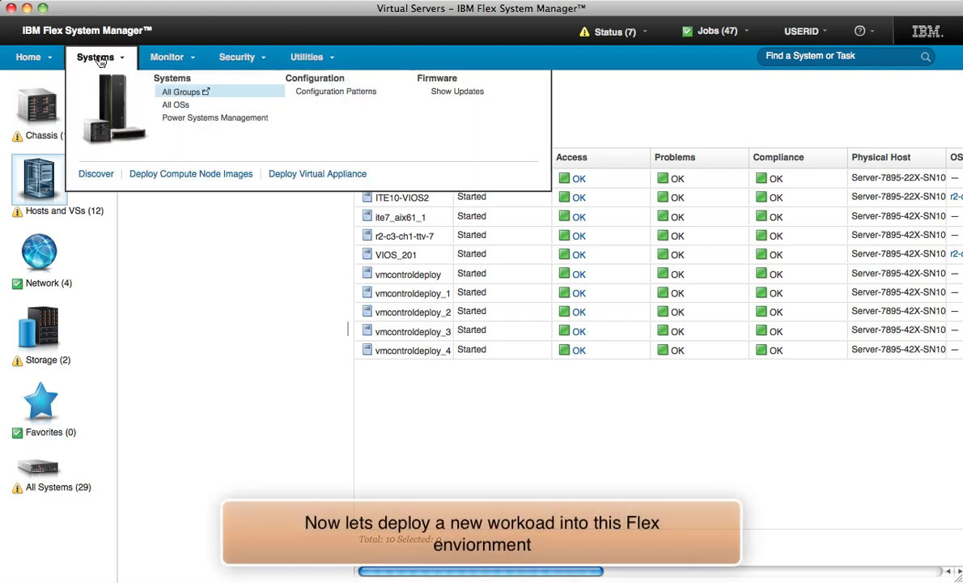
click(300, 175)
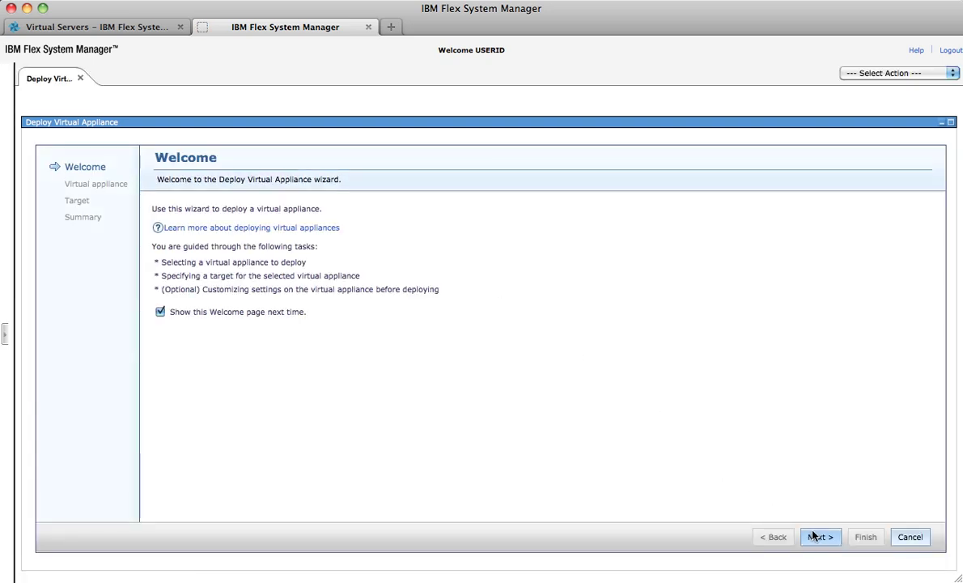
click(814, 535)
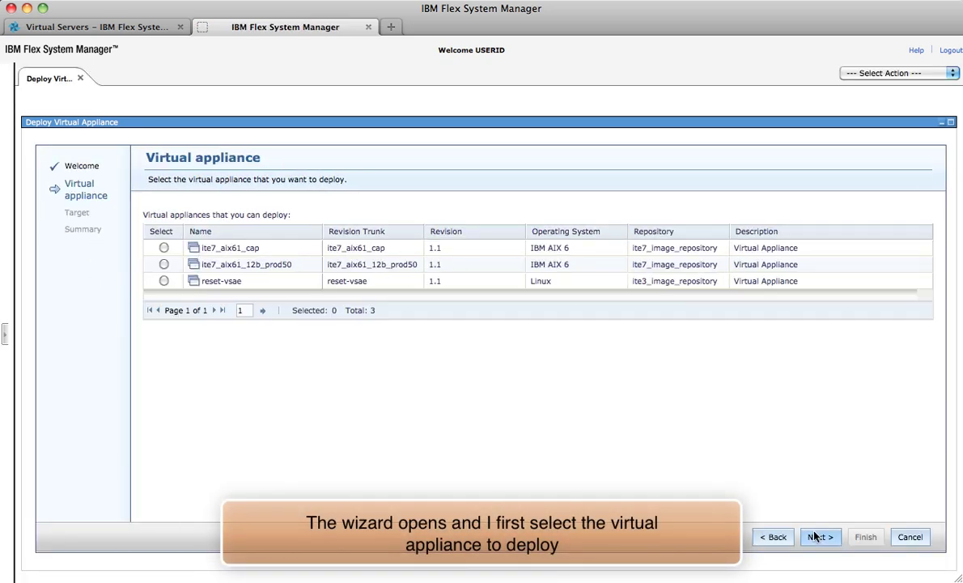
click(164, 248)
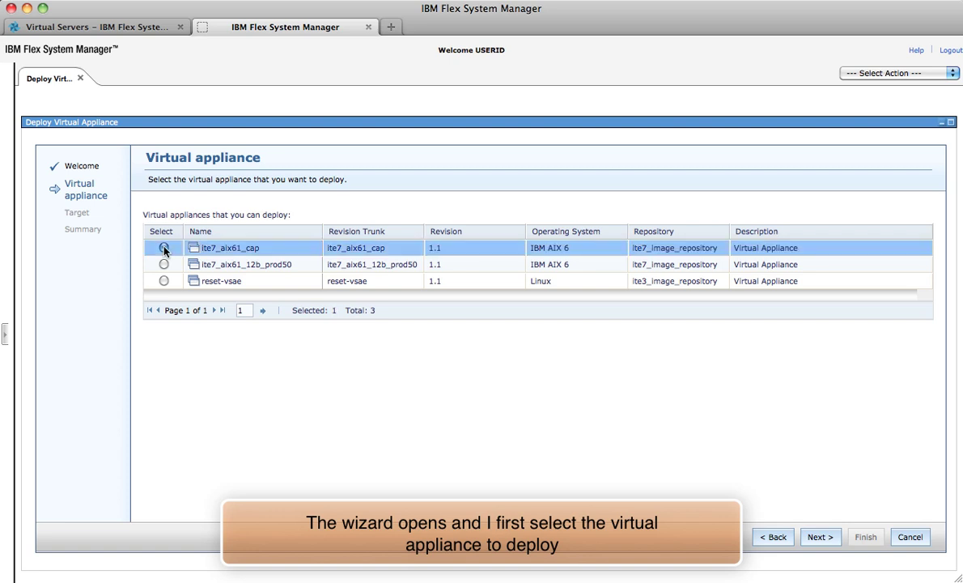
click(819, 538)
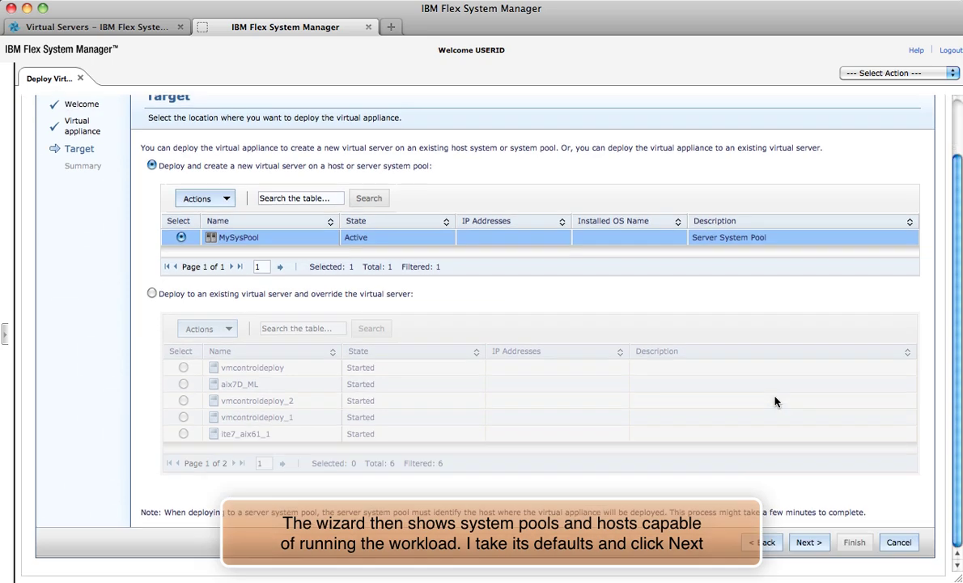
Keep MySysPool as the target for a new virtual server and set disk1's storage connection to vSCSI.
scroll(720, 380, down, 2)
click(808, 542)
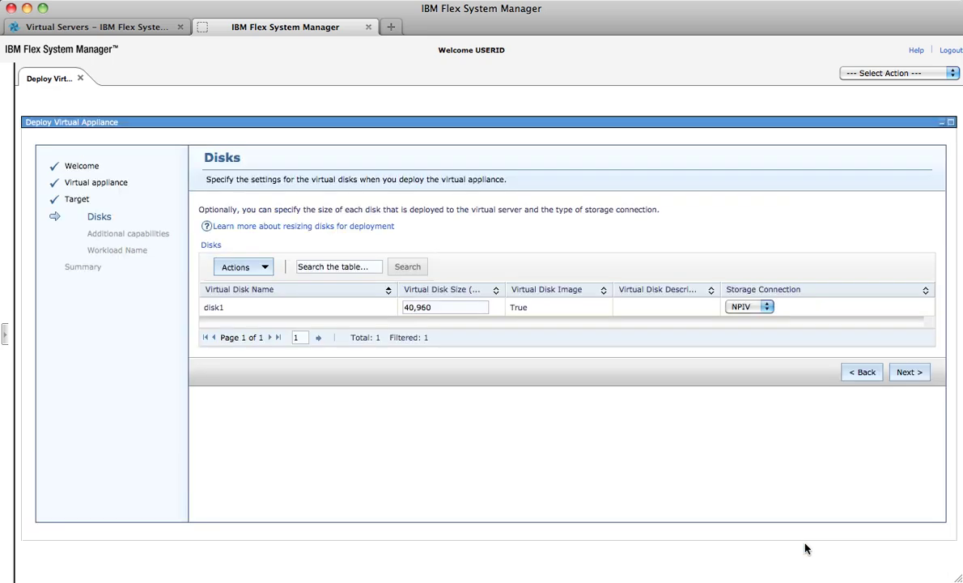
click(767, 307)
click(749, 332)
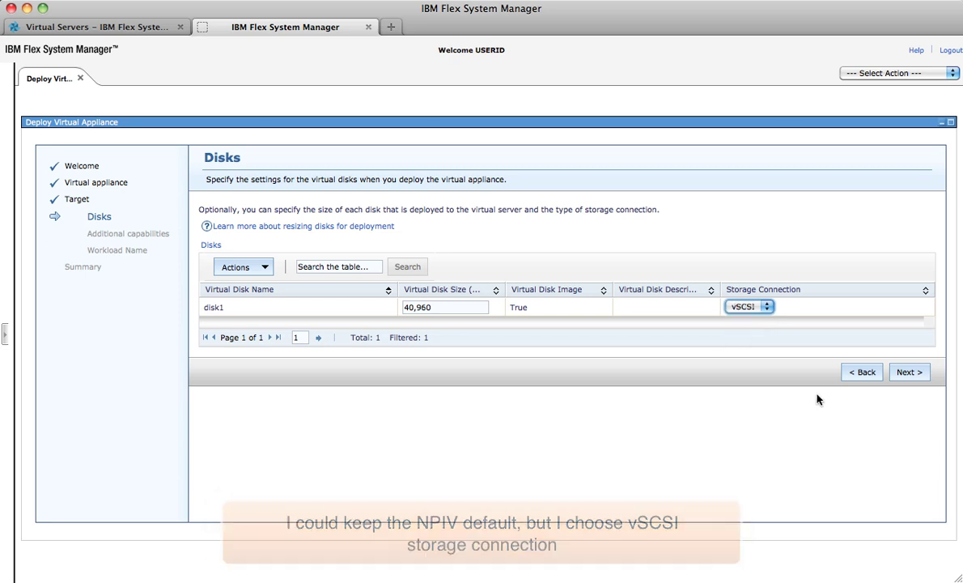
click(910, 372)
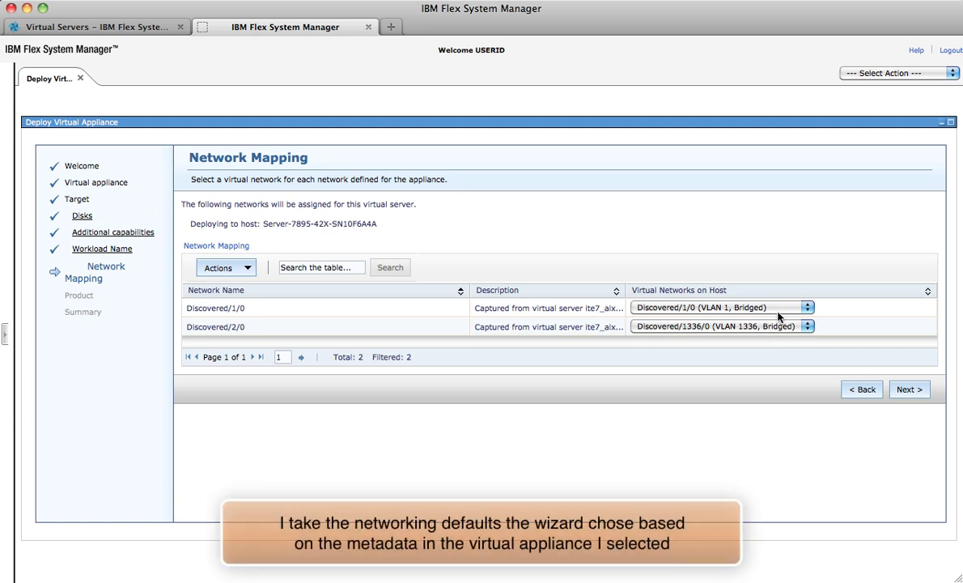
Accept the default network mappings and leave the product settings at their defaults to reach the deployment summary.
click(910, 389)
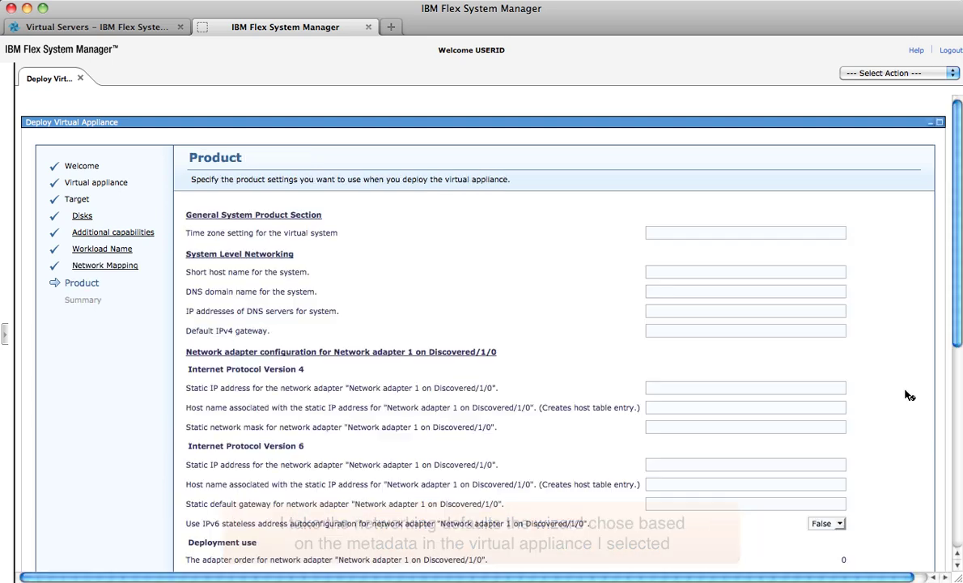
scroll(910, 395, down, 10)
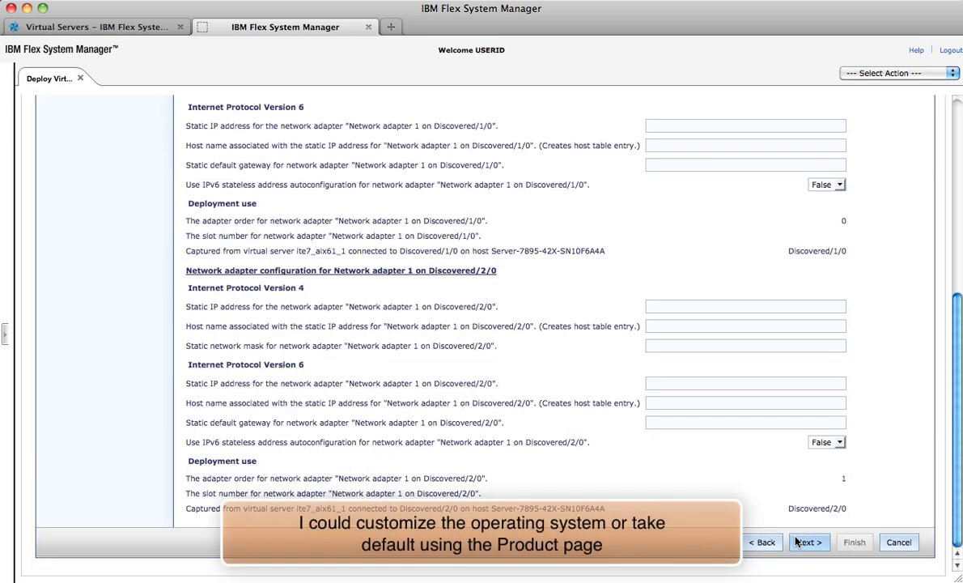
click(809, 544)
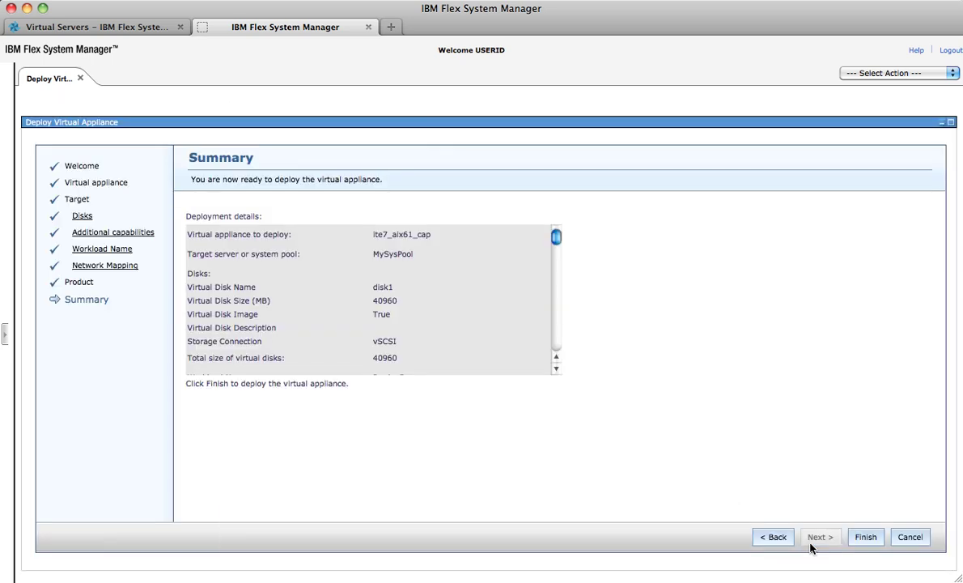
Finish the deployment wizard, launch the job with Run Now, and close the wizard's page.
click(866, 538)
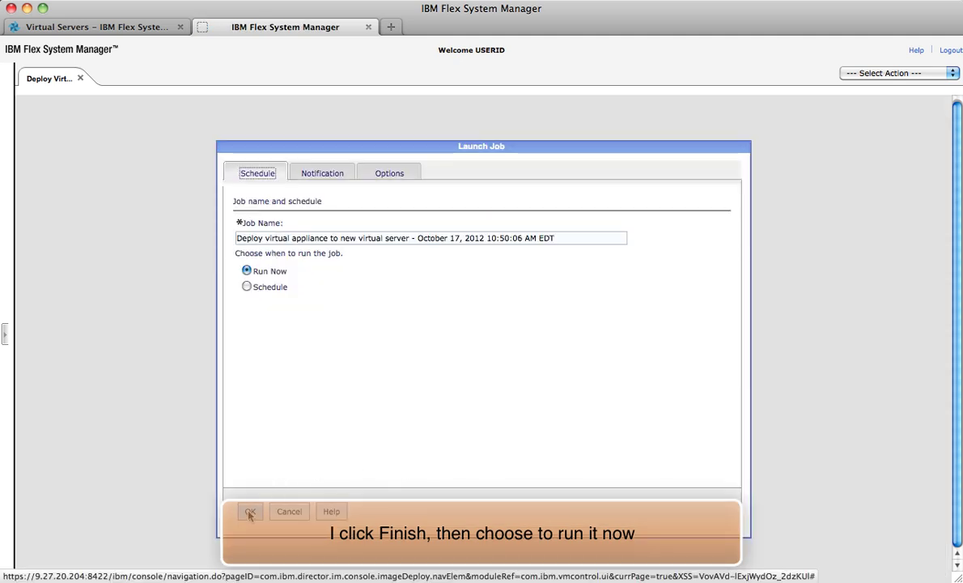
click(250, 513)
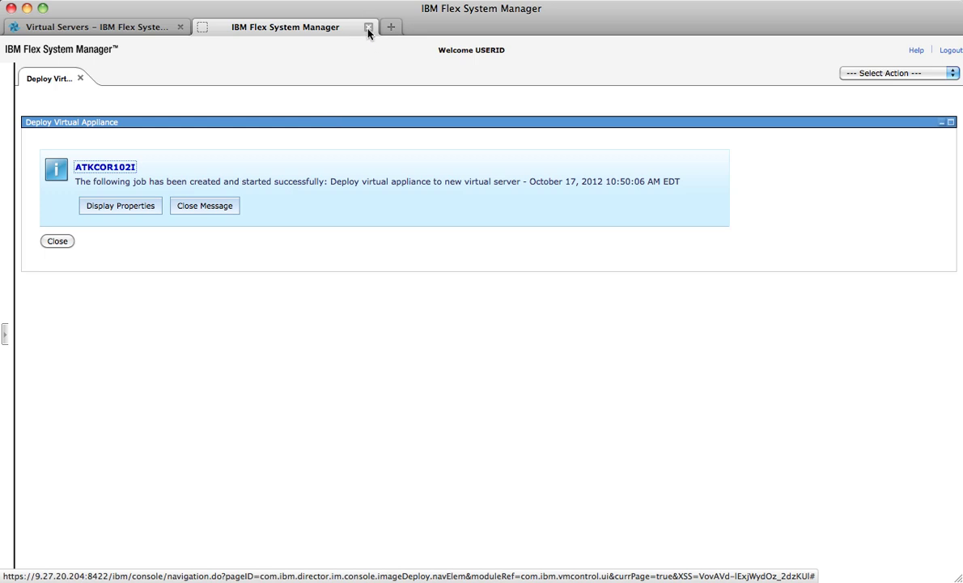
click(369, 28)
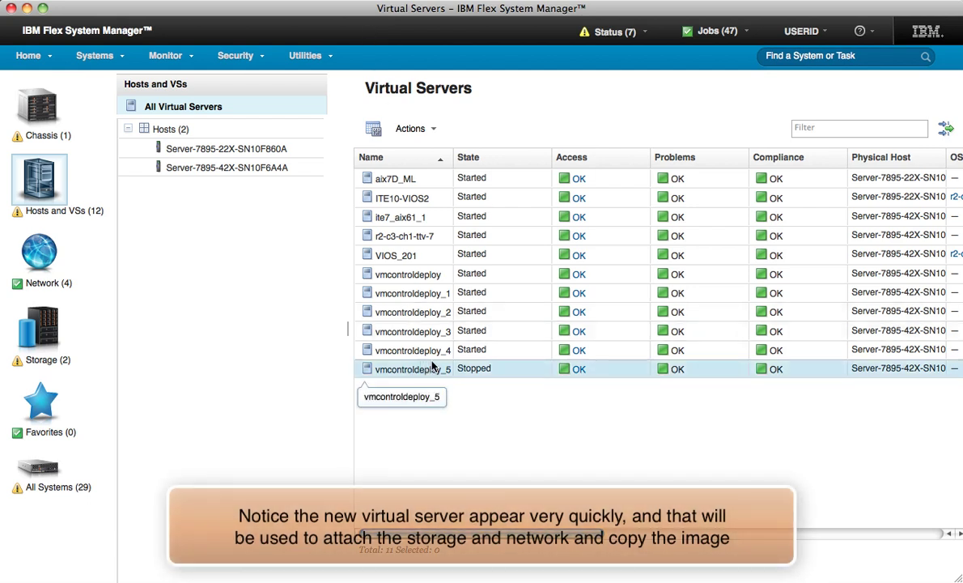
Check the active virtual appliance deployment in the job status summary.
click(714, 37)
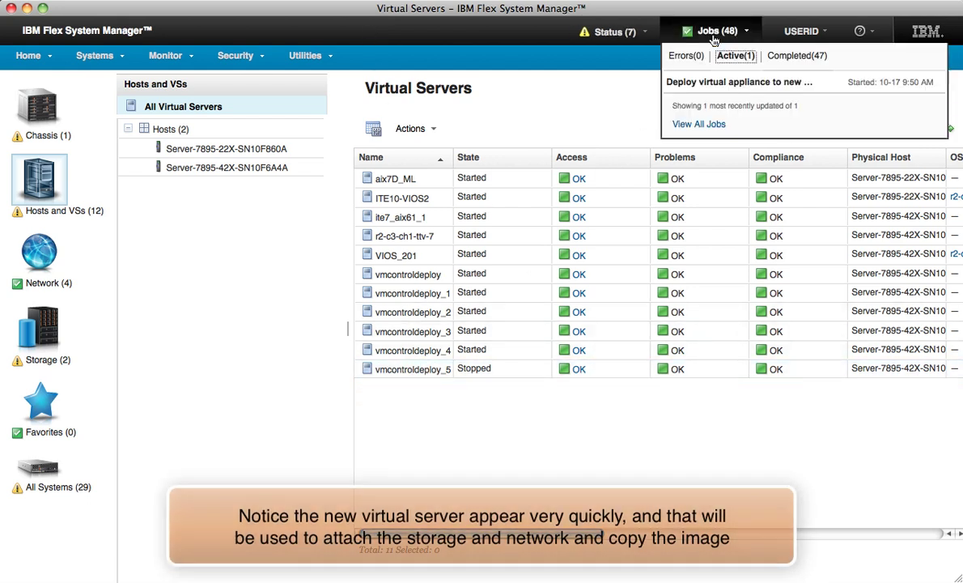
mouse_move(721, 83)
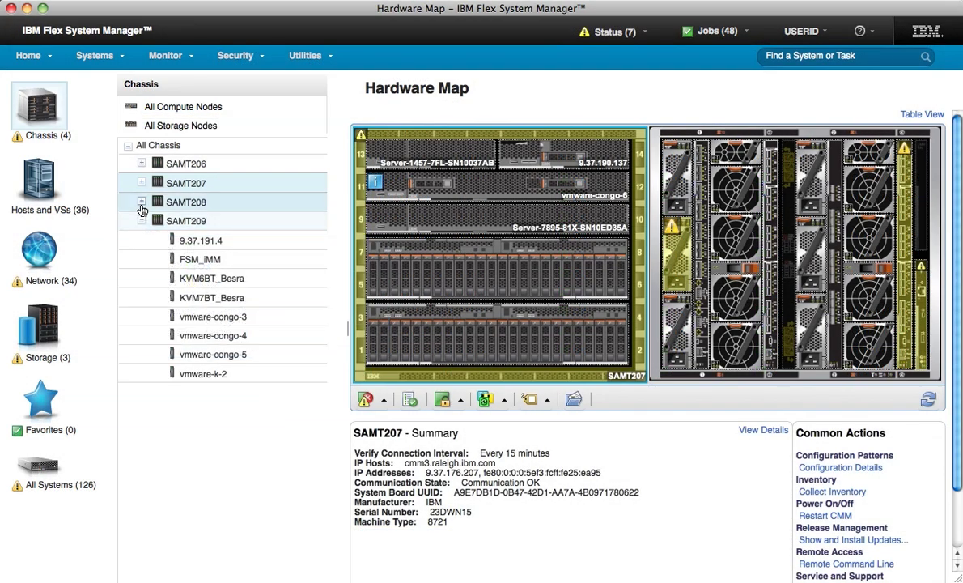
Expand chassis SAMT208 to list its nodes and inspect the components on SAMT207's hardware map.
click(141, 202)
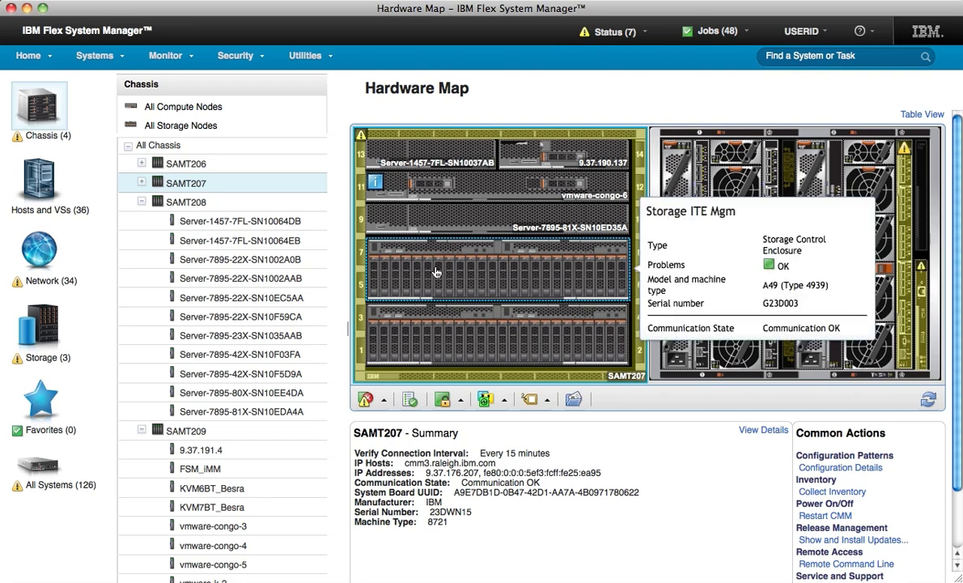
mouse_move(589, 220)
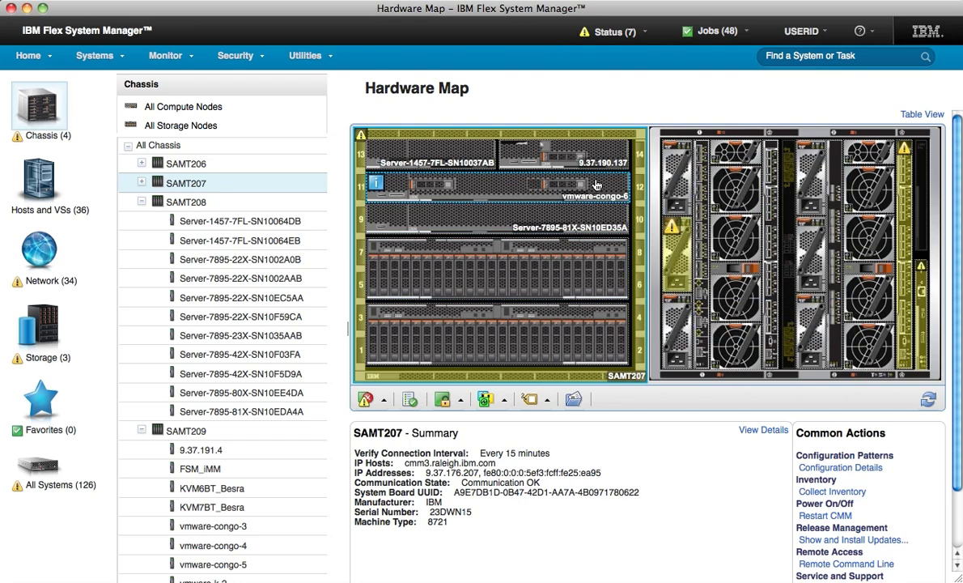
mouse_move(596, 186)
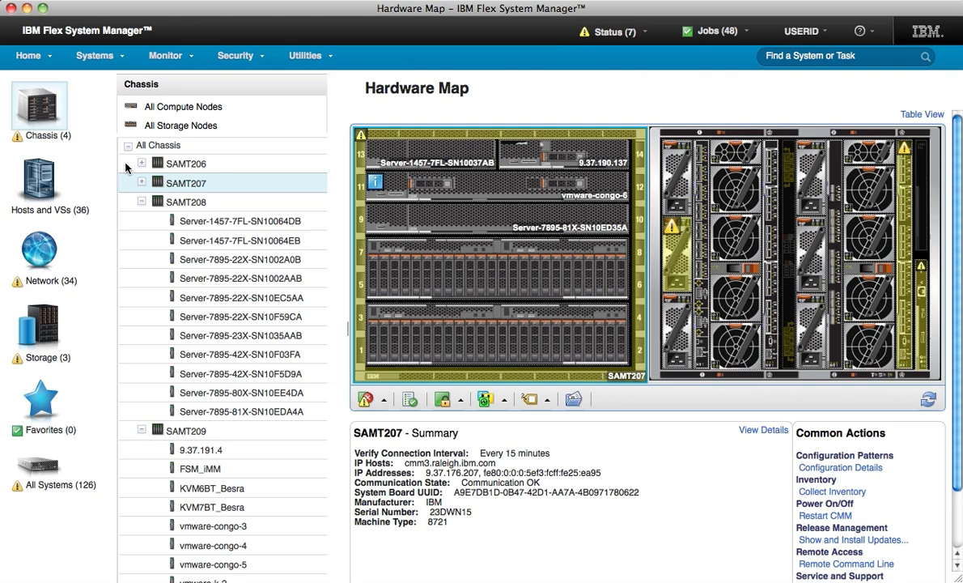
Browse the managed resource lists for hosts, network switches and subnets, and storage systems.
click(44, 186)
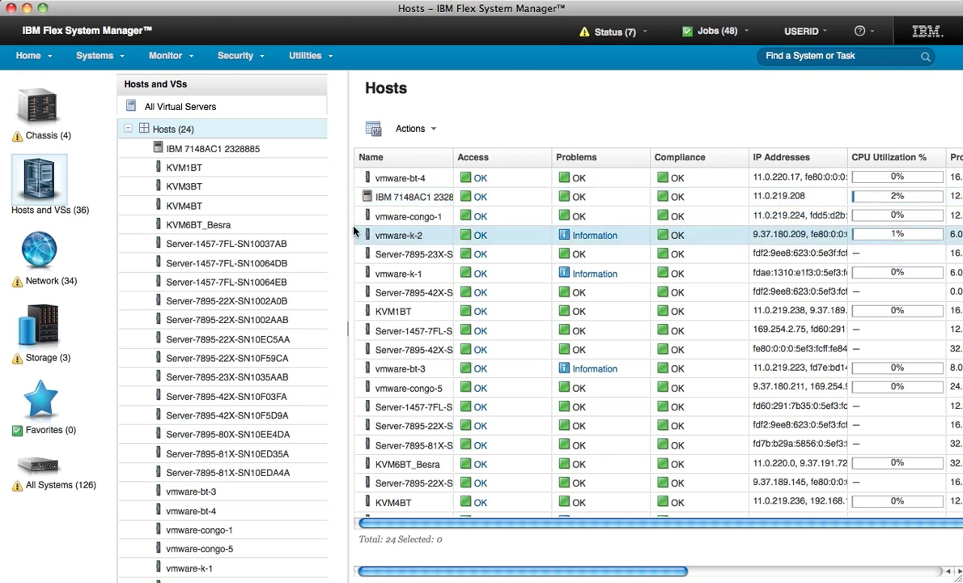
click(36, 255)
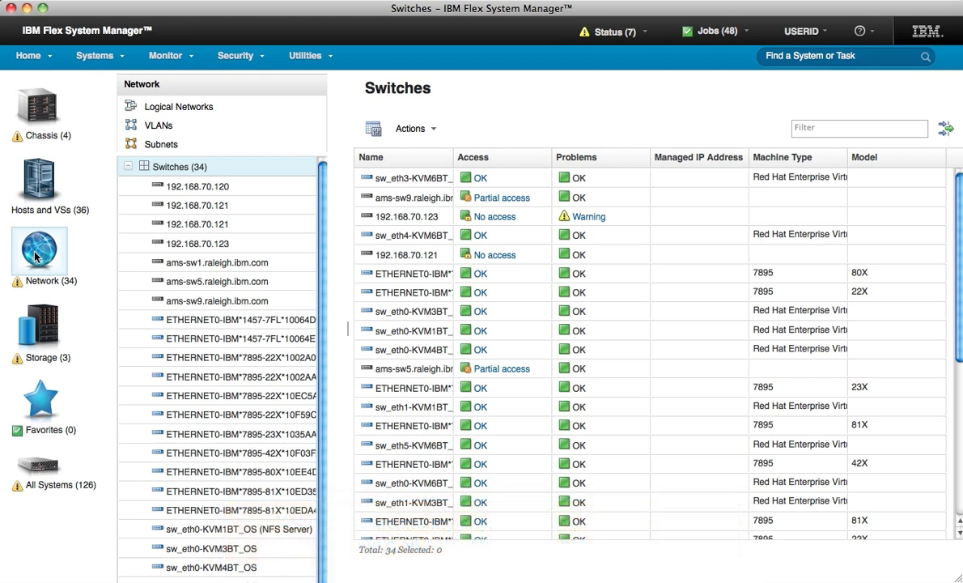
click(132, 144)
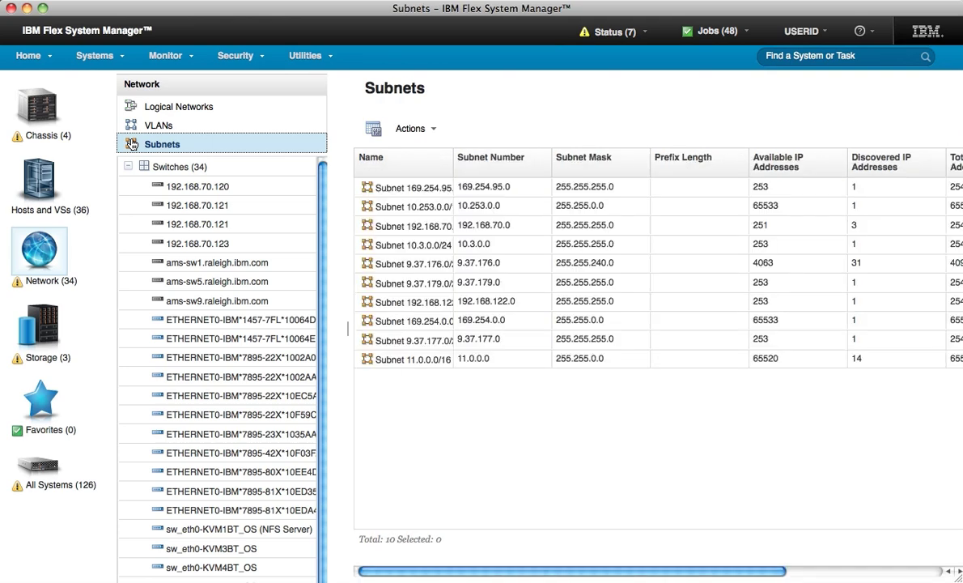
click(41, 327)
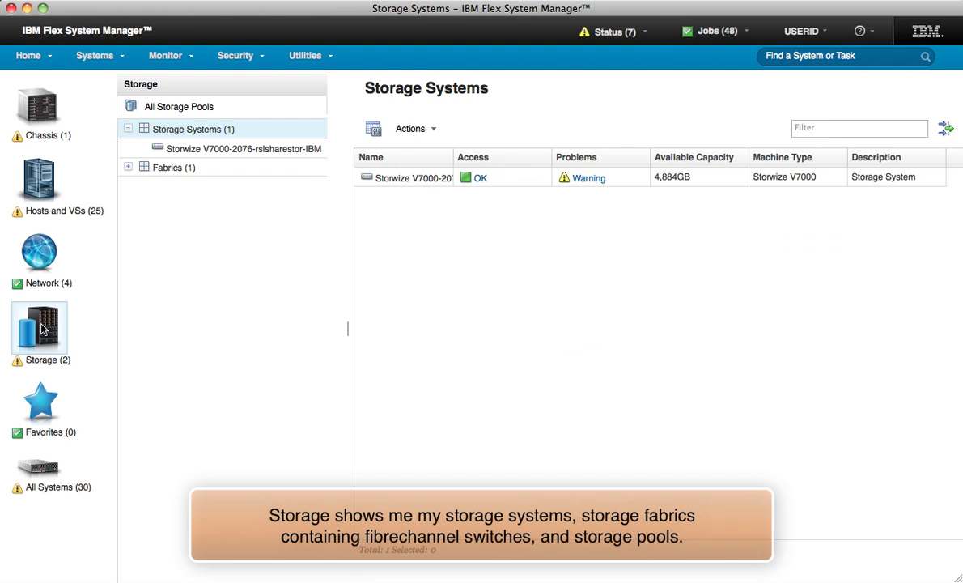
List all storage pools and locate the 7895-42X server on its chassis map by searching the resources for 7.
click(127, 112)
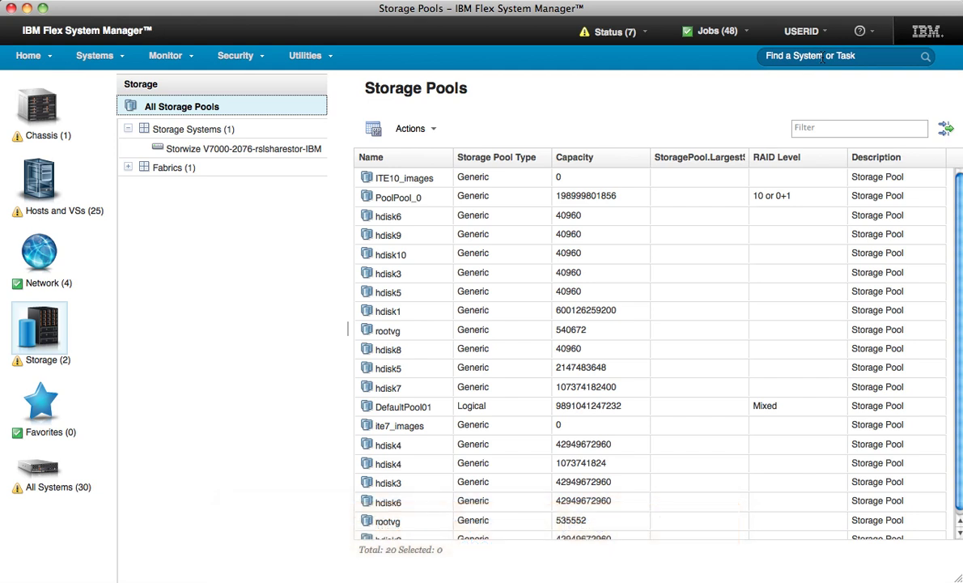
click(823, 57)
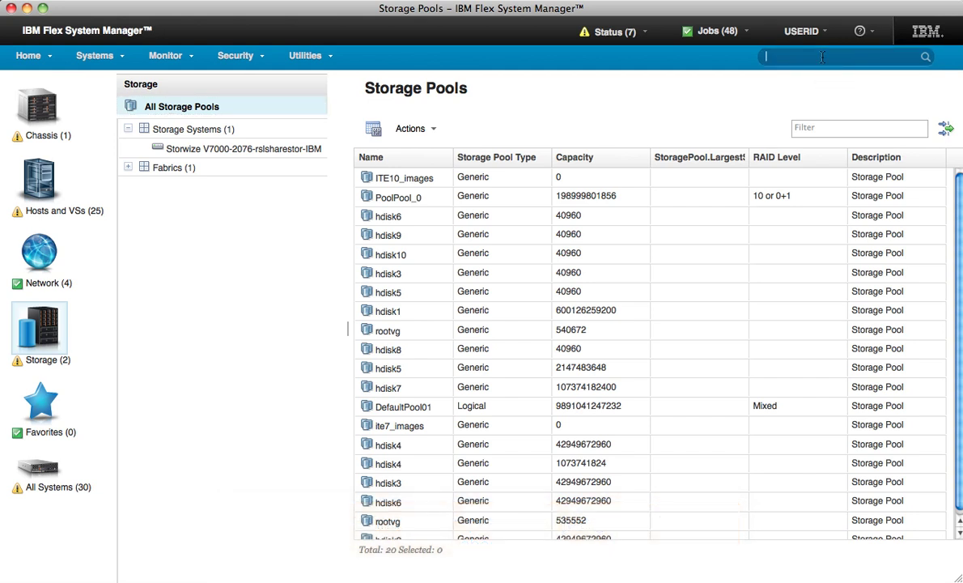
text(7)
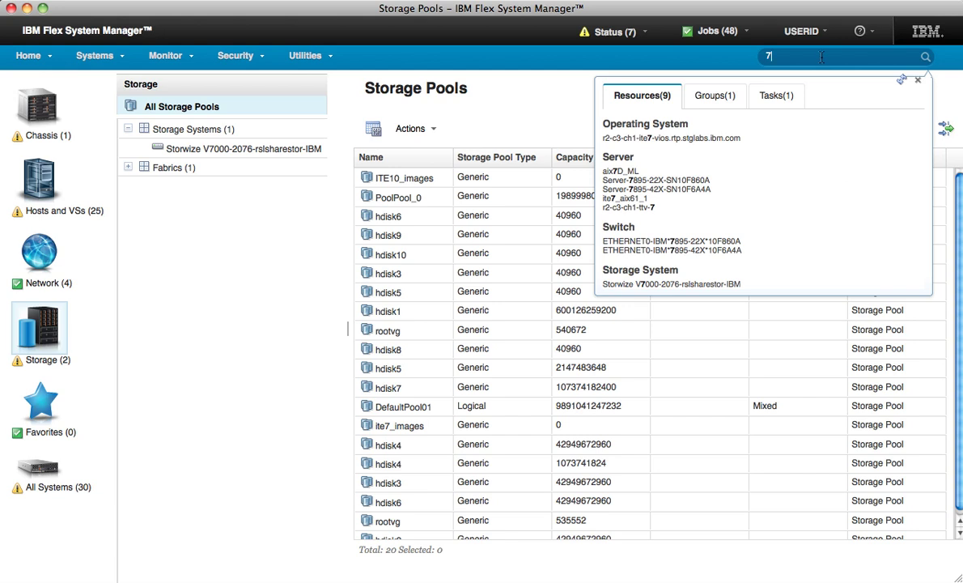
mouse_move(646, 142)
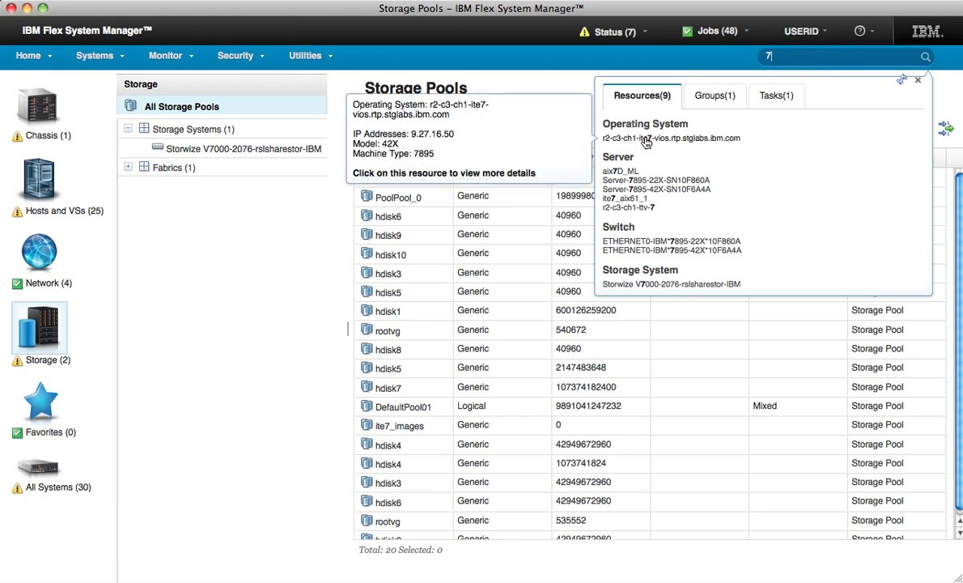
mouse_move(629, 175)
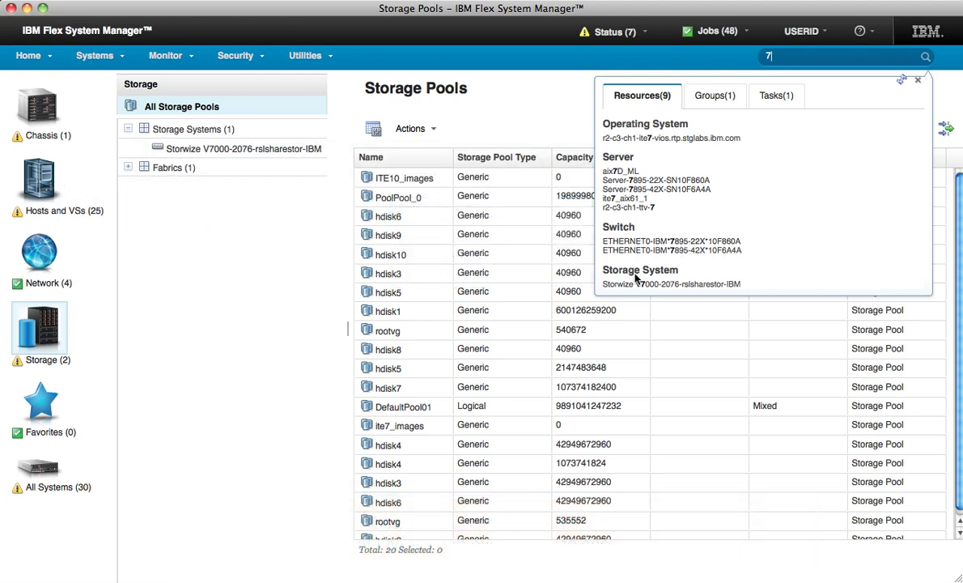
click(634, 192)
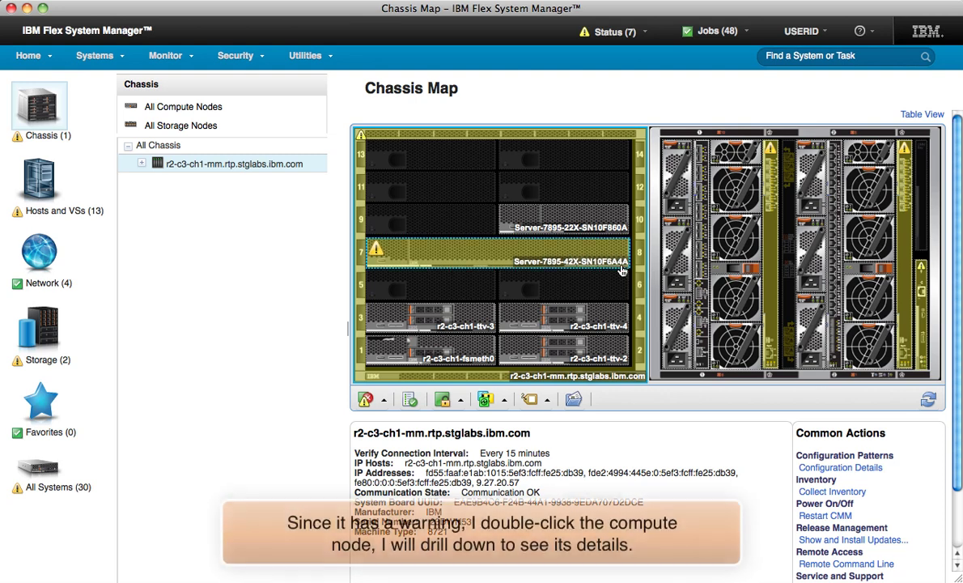
Open the details of the 7895-42X compute node and view its installed software and virtual servers.
double_click(531, 258)
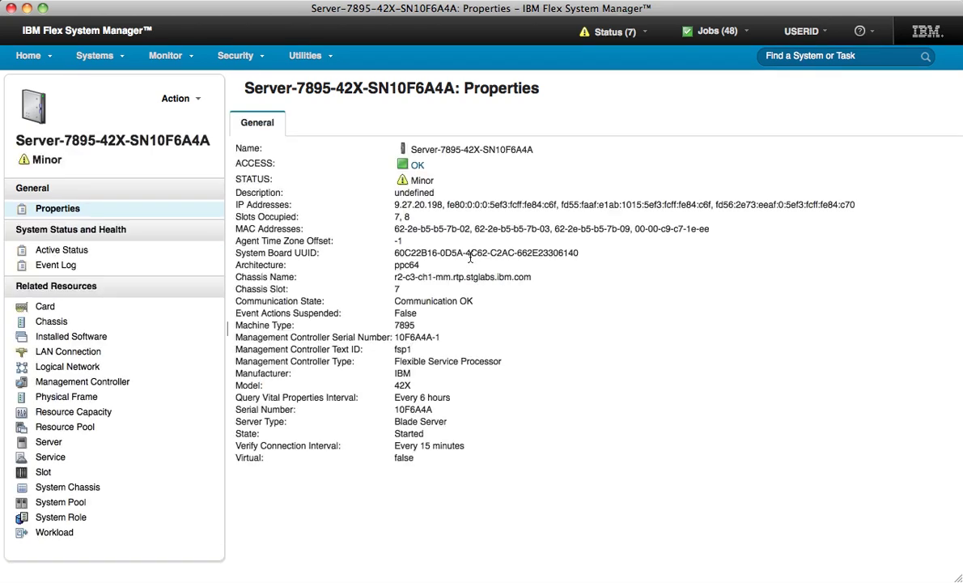
click(77, 337)
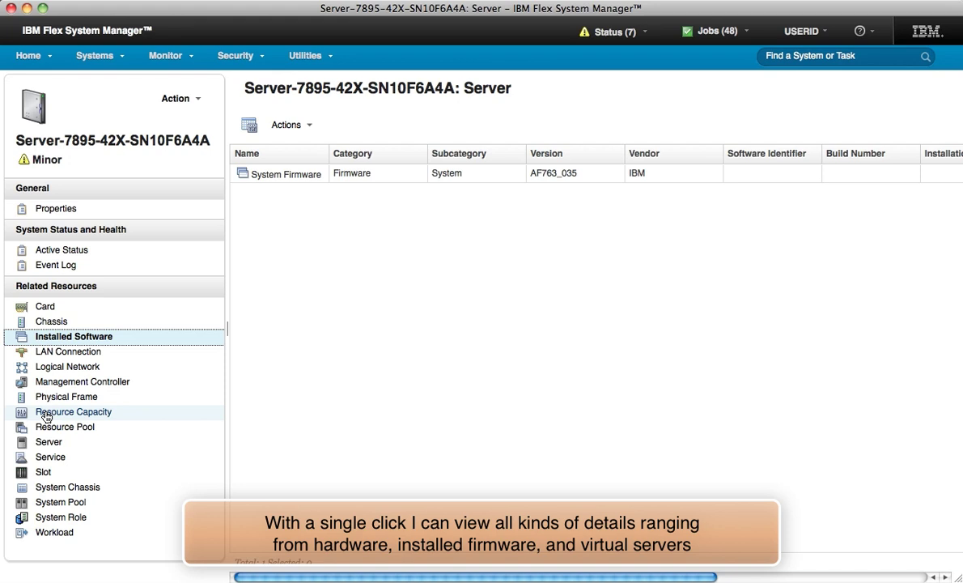
click(46, 446)
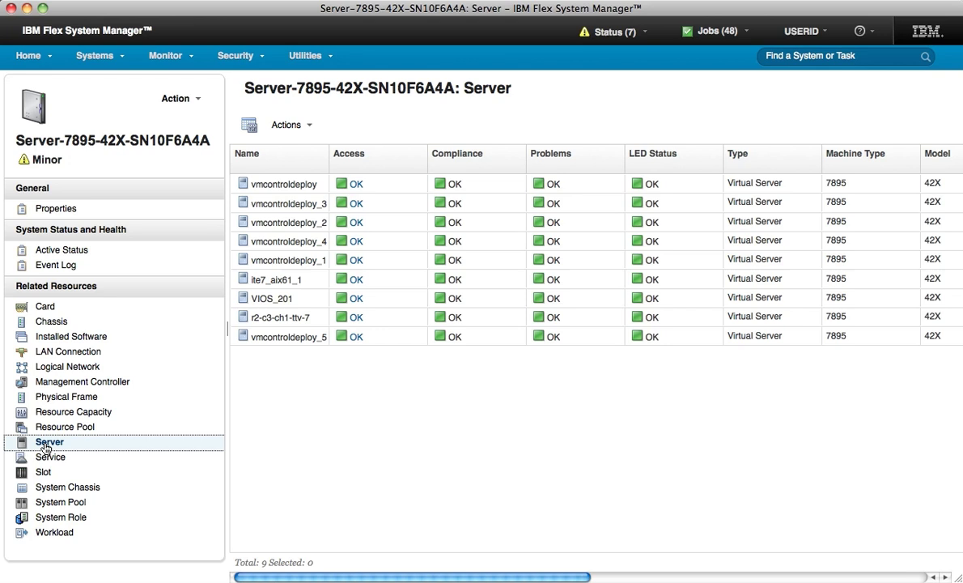
Check the availability actions for virtual server vmcontroldeploy_5 and display the system pool the compute node belongs to.
right_click(283, 340)
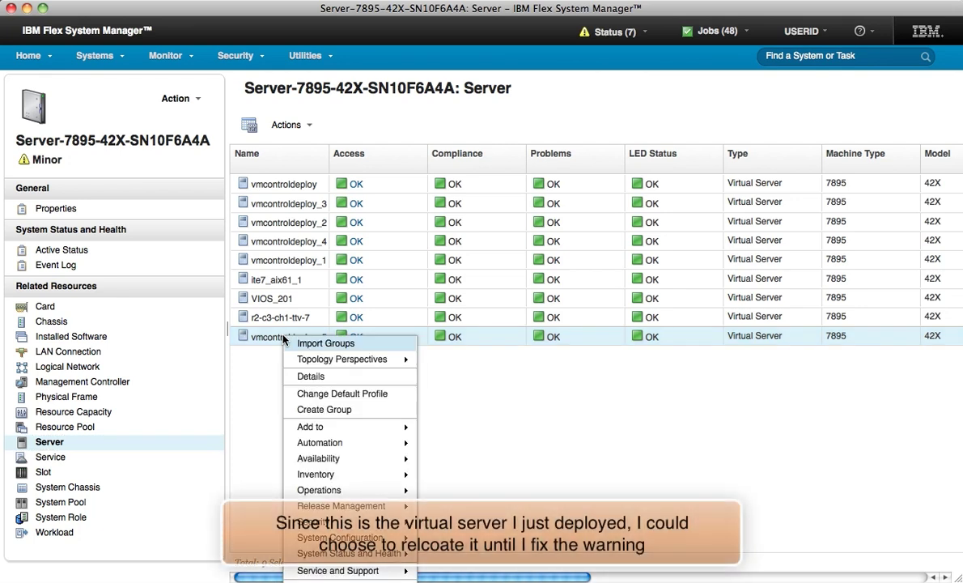
mouse_move(370, 458)
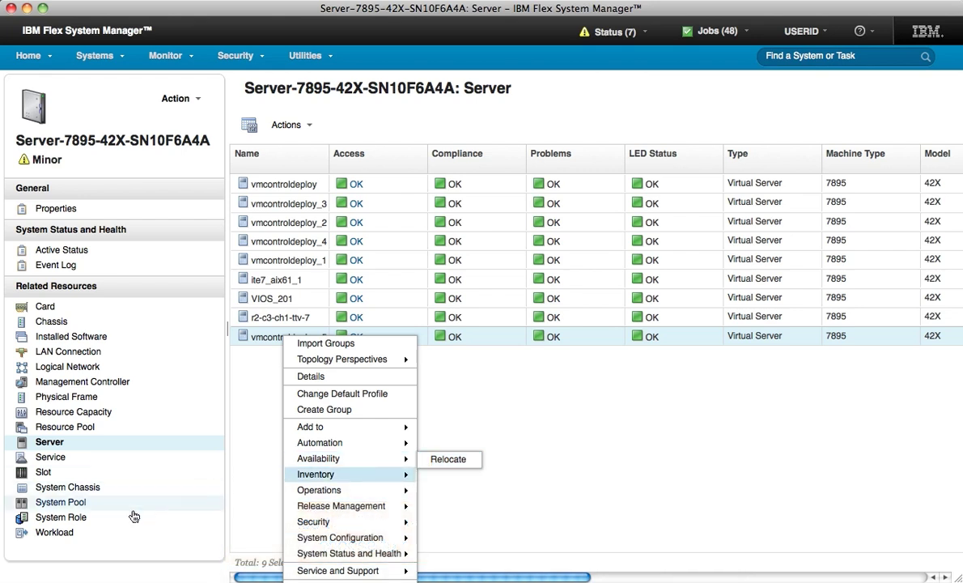
click(69, 505)
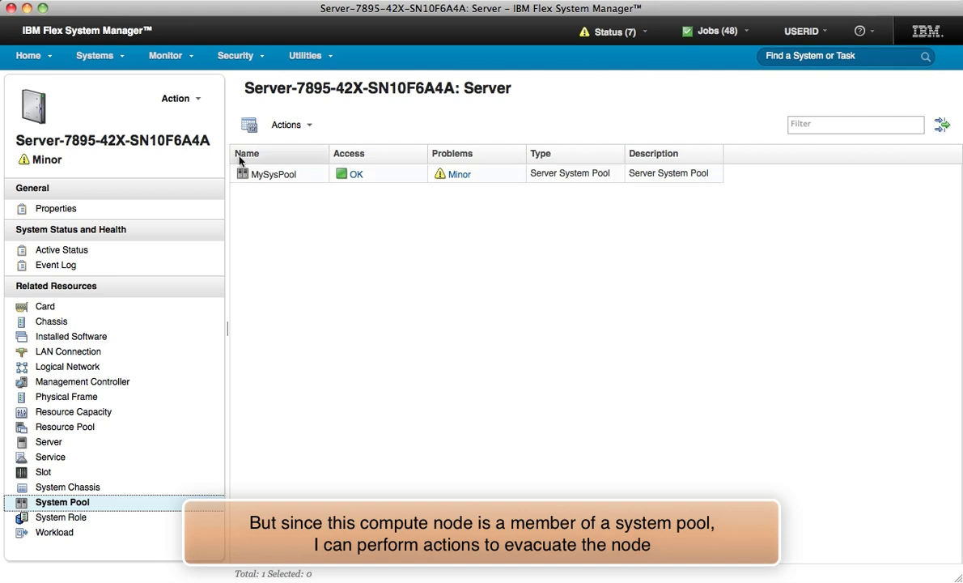
Start the Relocate Virtual Servers wizard for the compute node and advance to its virtual server selection page.
click(195, 98)
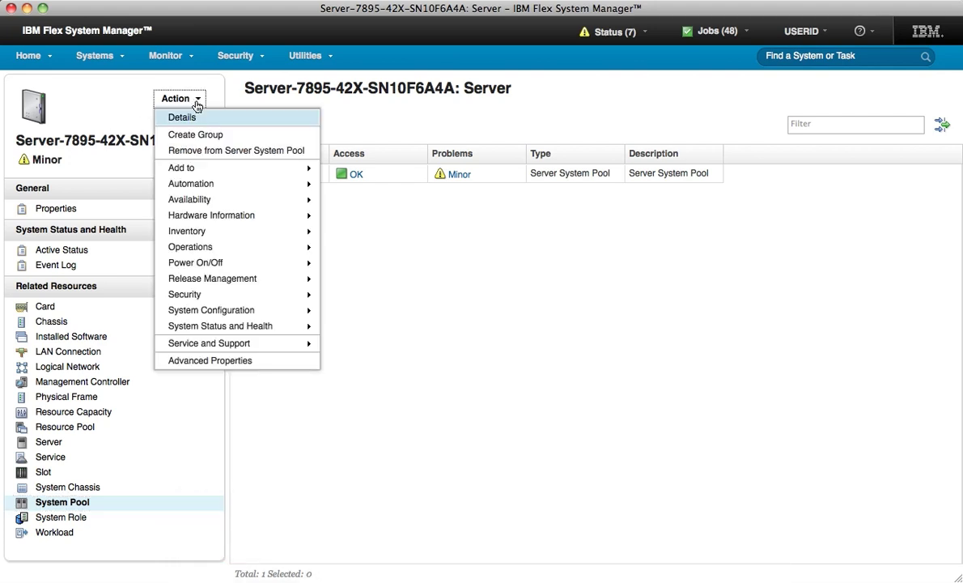
mouse_move(259, 199)
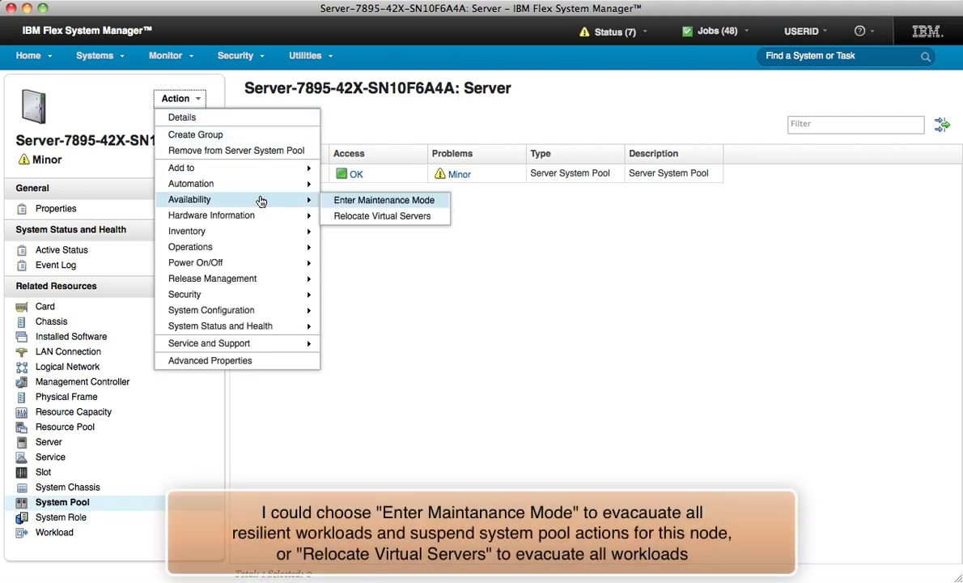
click(360, 216)
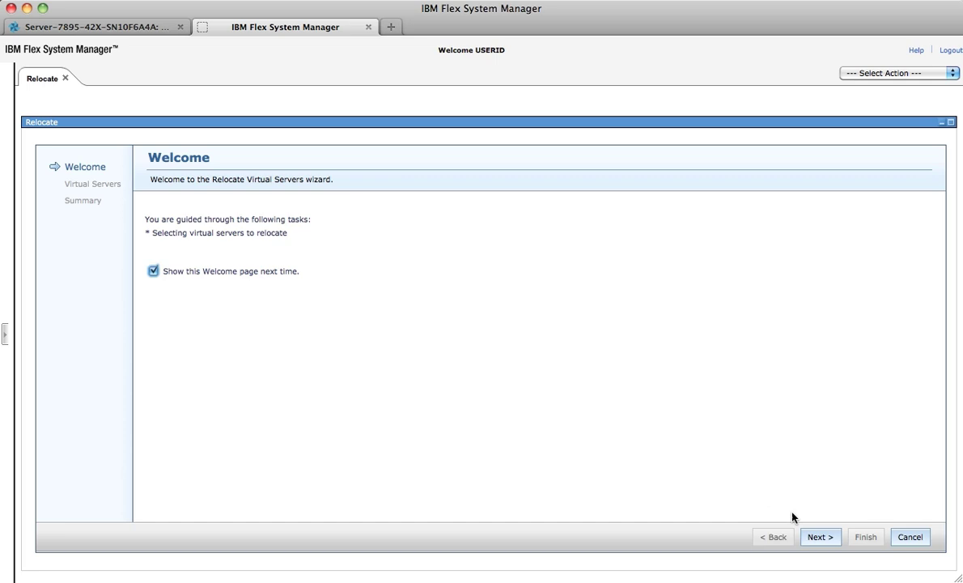
click(819, 537)
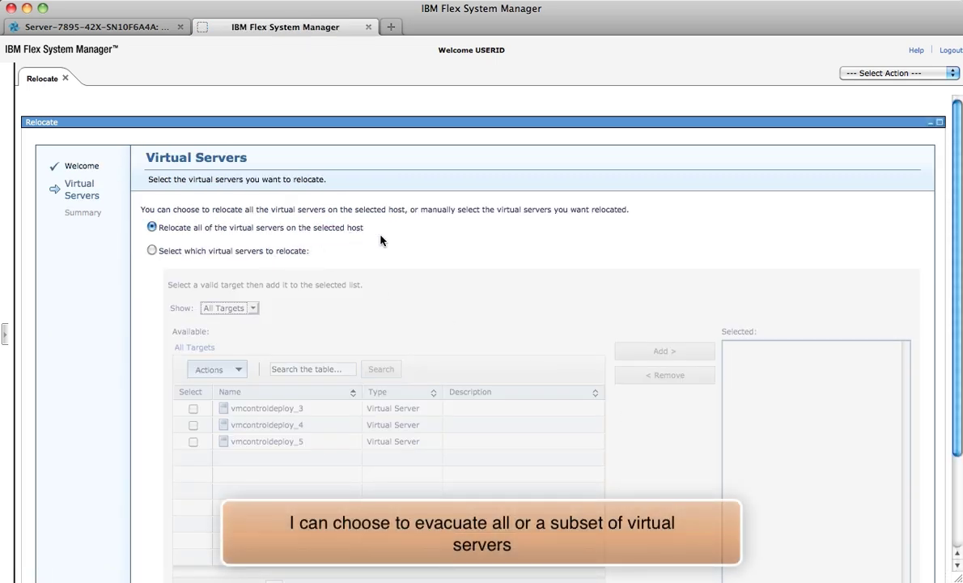
Review the relocation choices, close the wizard, and inspect the 7895-42X node's problem summary on the chassis map.
scroll(387, 240, down, 3)
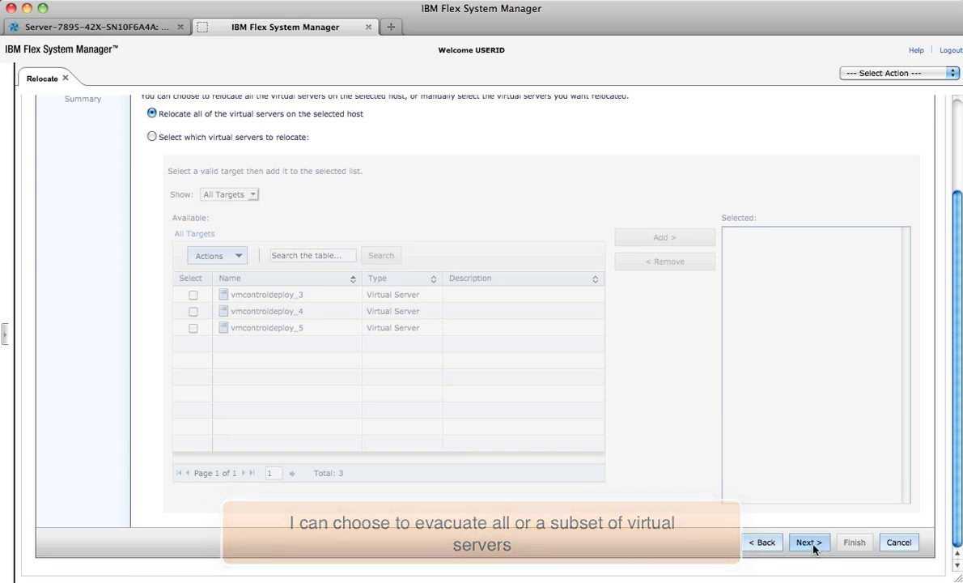
key(super+w)
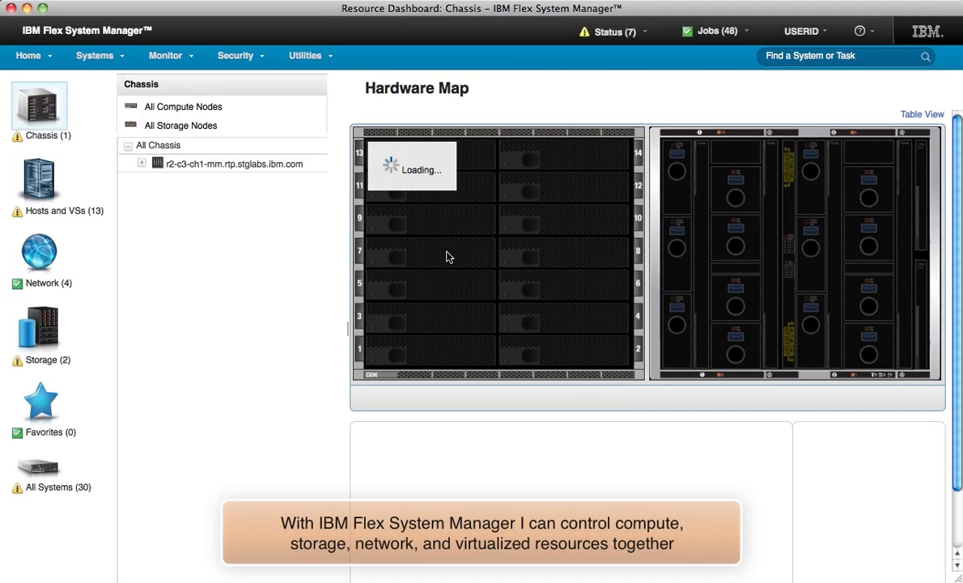
mouse_move(447, 257)
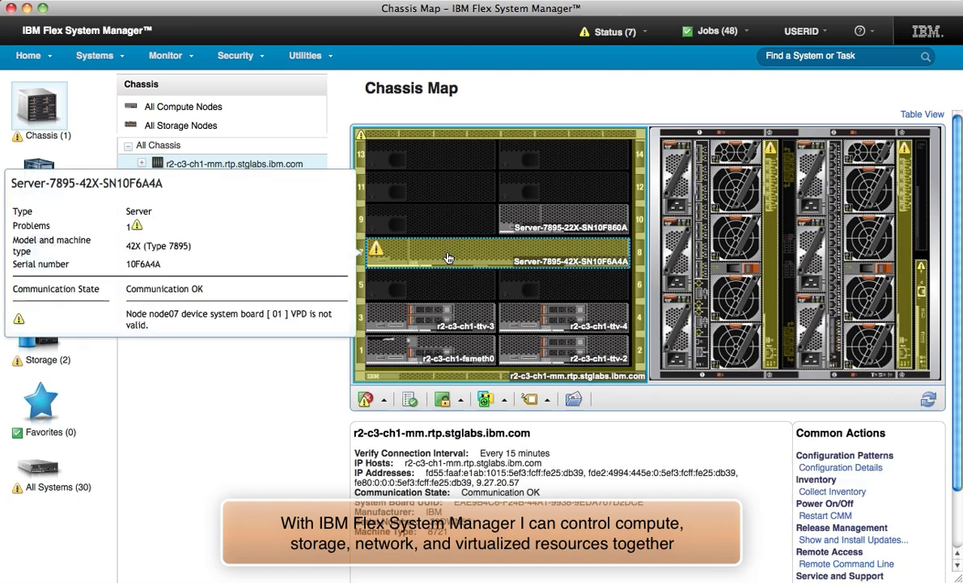